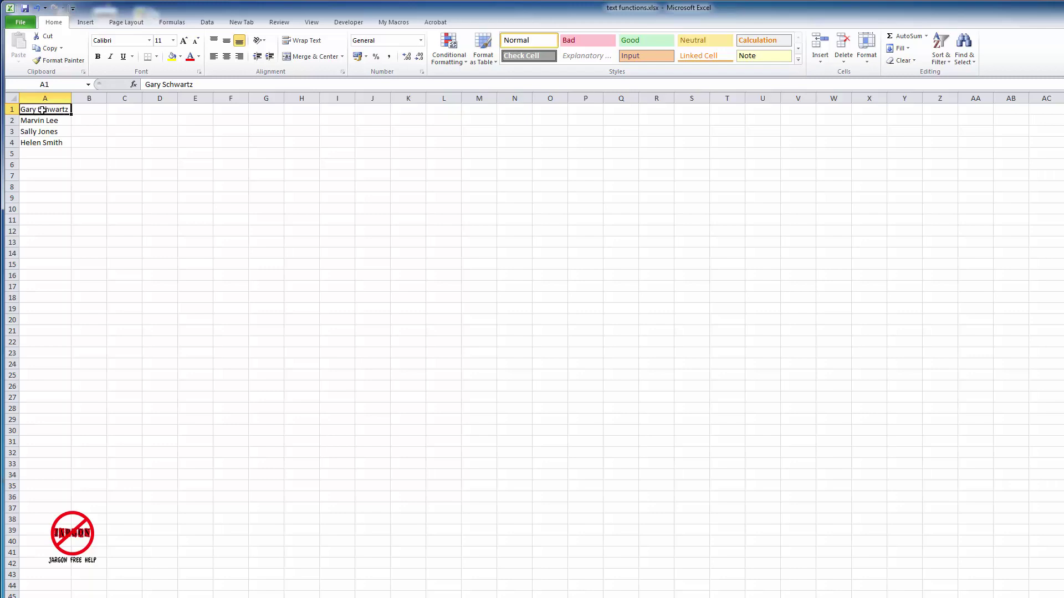
# Select the four full names in A1:A4 and launch Text to Columns from the Data tab.
pyautogui.moveTo(42, 110); pyautogui.dragTo(52, 142)
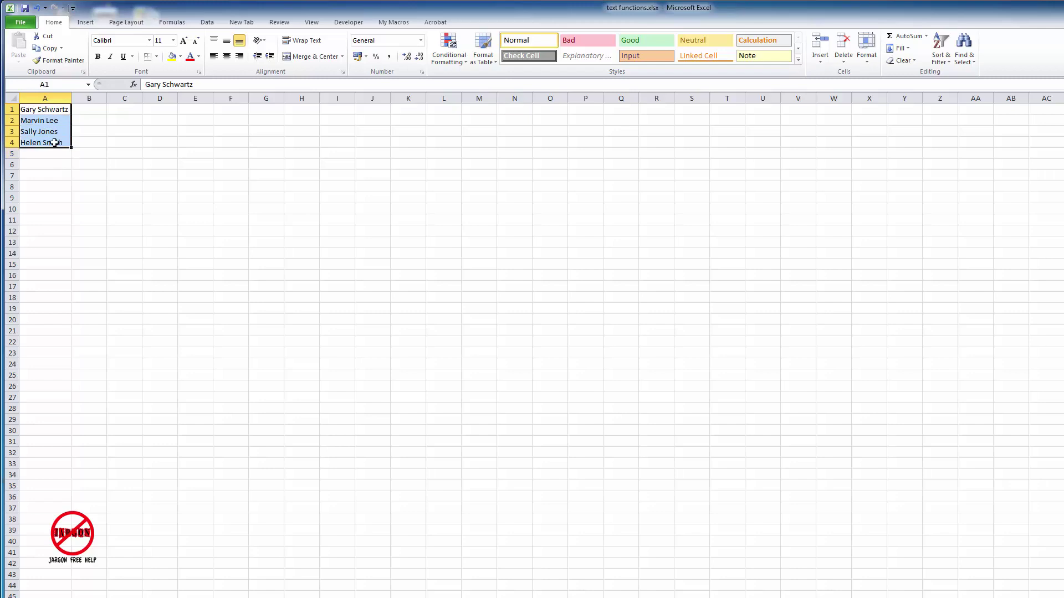
pyautogui.click(208, 23)
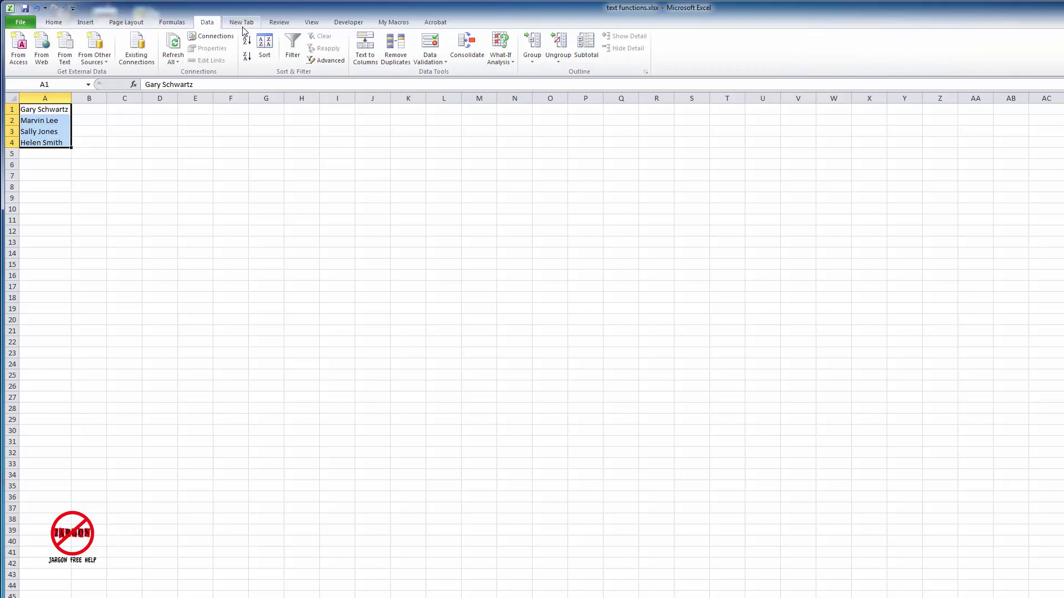
pyautogui.click(364, 50)
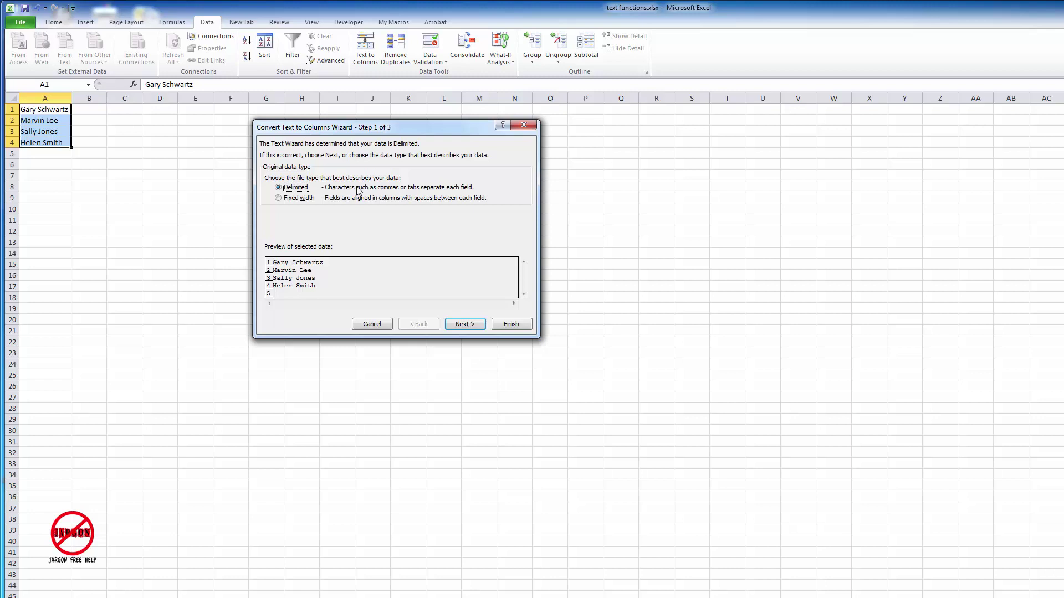
pyautogui.click(371, 325)
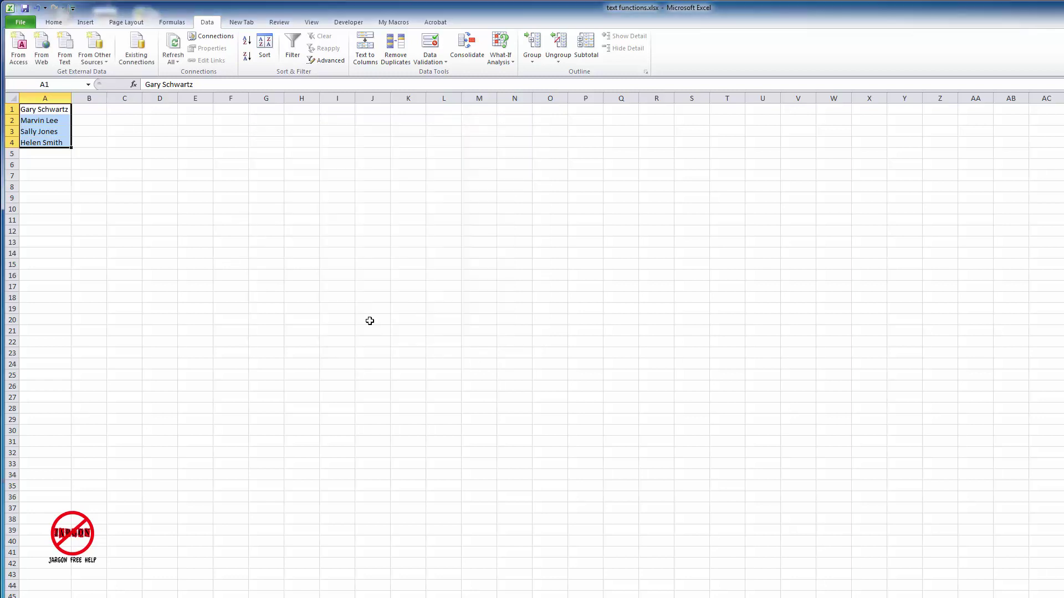
pyautogui.click(365, 50)
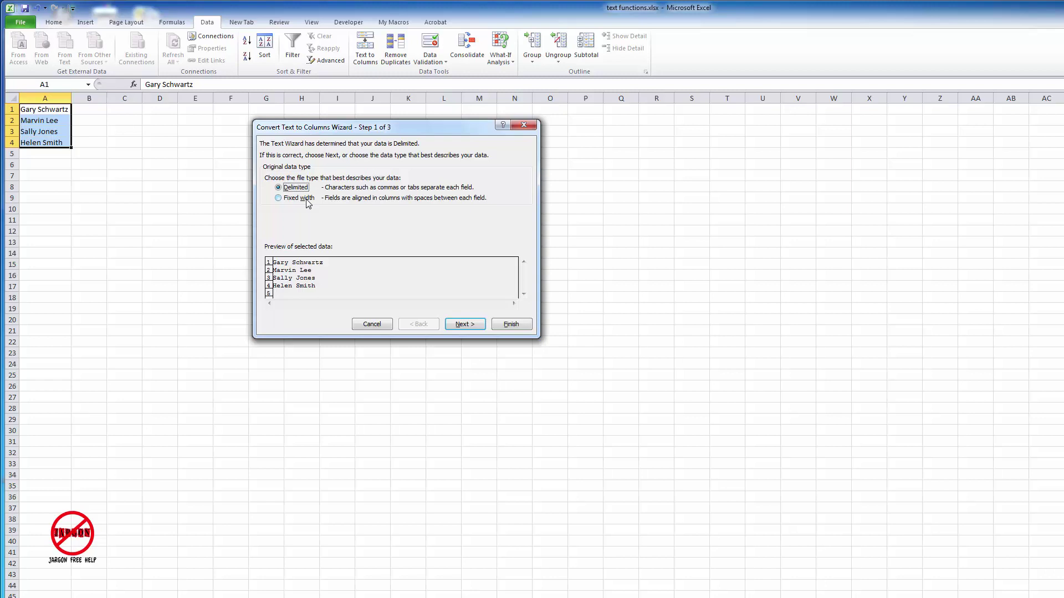
# Advance to the delimiter step and tick Tab, Semicolon, Comma and Other.
pyautogui.click(463, 325)
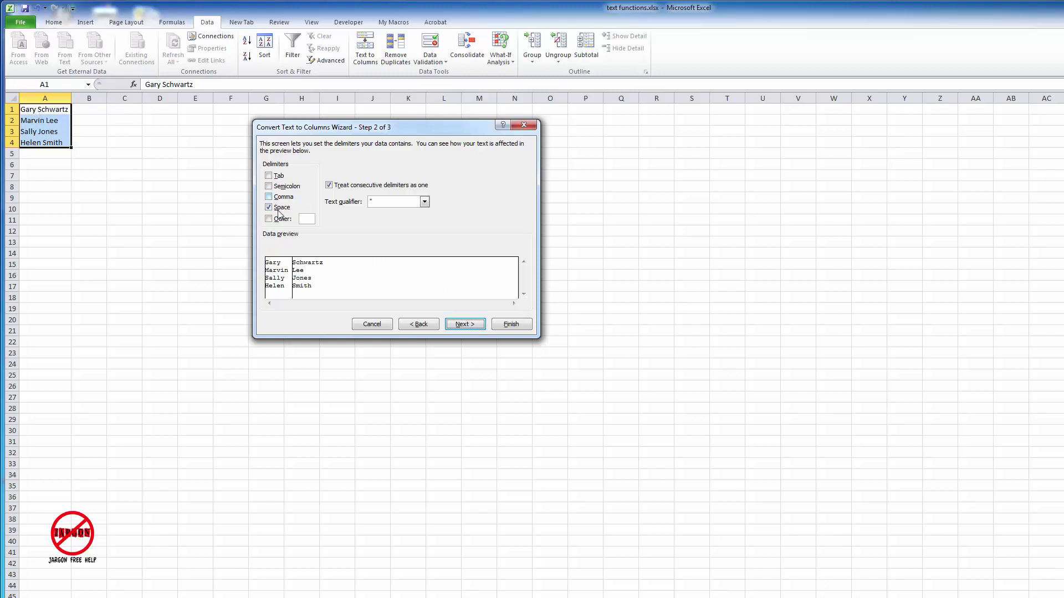
pyautogui.click(269, 176)
pyautogui.click(269, 186)
pyautogui.click(269, 197)
pyautogui.click(269, 219)
# Clear all delimiters: Space, Comma, Semicolon, Tab and Other.
pyautogui.click(272, 208)
pyautogui.click(276, 197)
pyautogui.click(283, 189)
pyautogui.click(272, 176)
pyautogui.click(283, 219)
# Split on Space only, after briefly trying Comma instead.
pyautogui.click(271, 208)
pyautogui.click(269, 208)
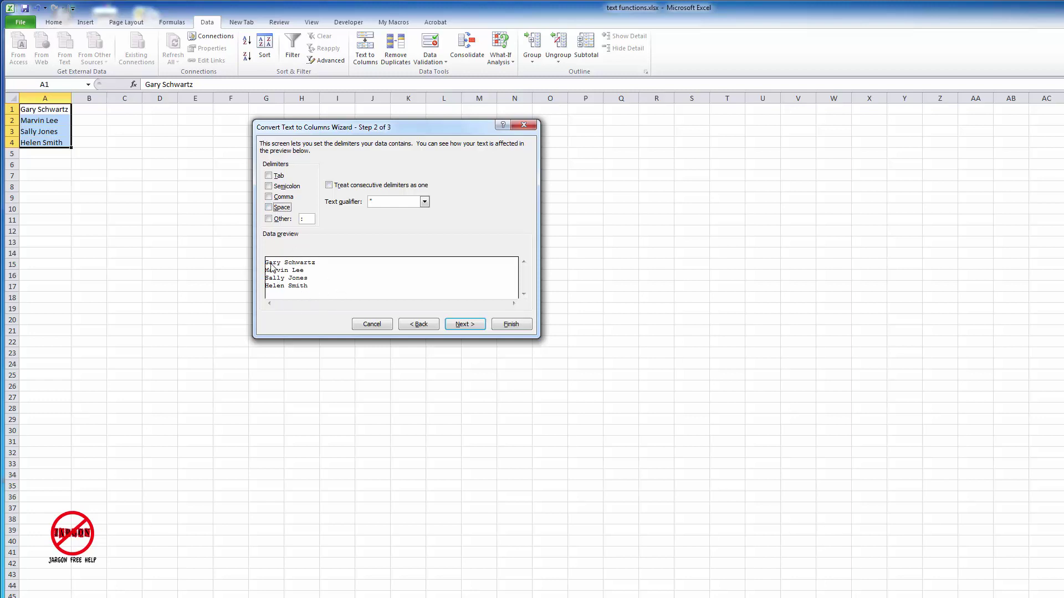
pyautogui.click(269, 198)
pyautogui.click(269, 197)
pyautogui.click(269, 208)
# Advance to column formats and set the first-name column to Text.
pyautogui.click(472, 329)
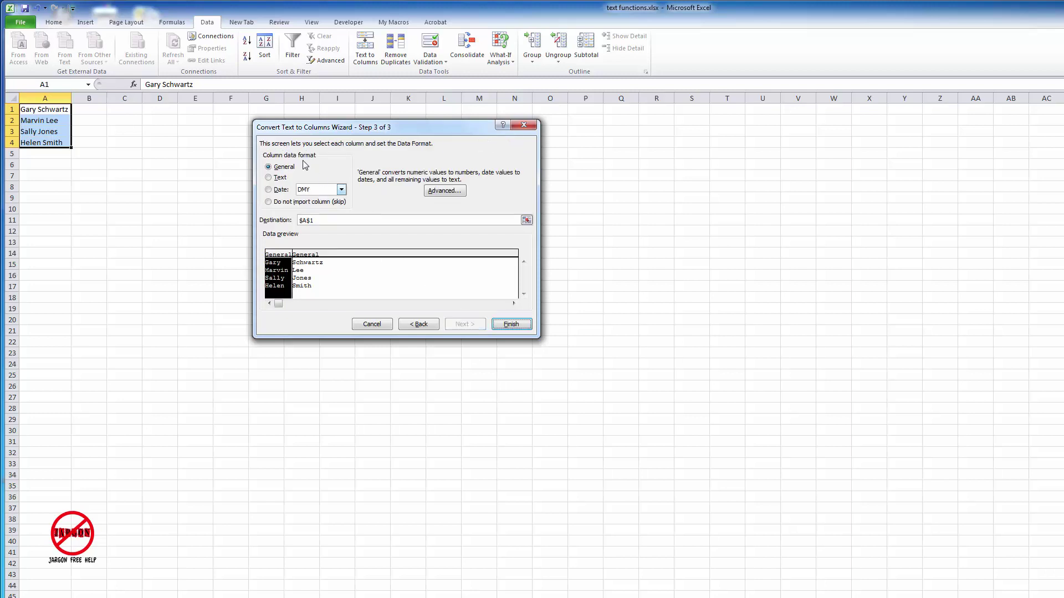
pyautogui.keyDown('shift'); pyautogui.click(314, 255); pyautogui.keyUp('shift')
pyautogui.click(275, 255)
pyautogui.click(271, 178)
# Try DMY date format on the surname column, then revert it to General.
pyautogui.click(325, 256)
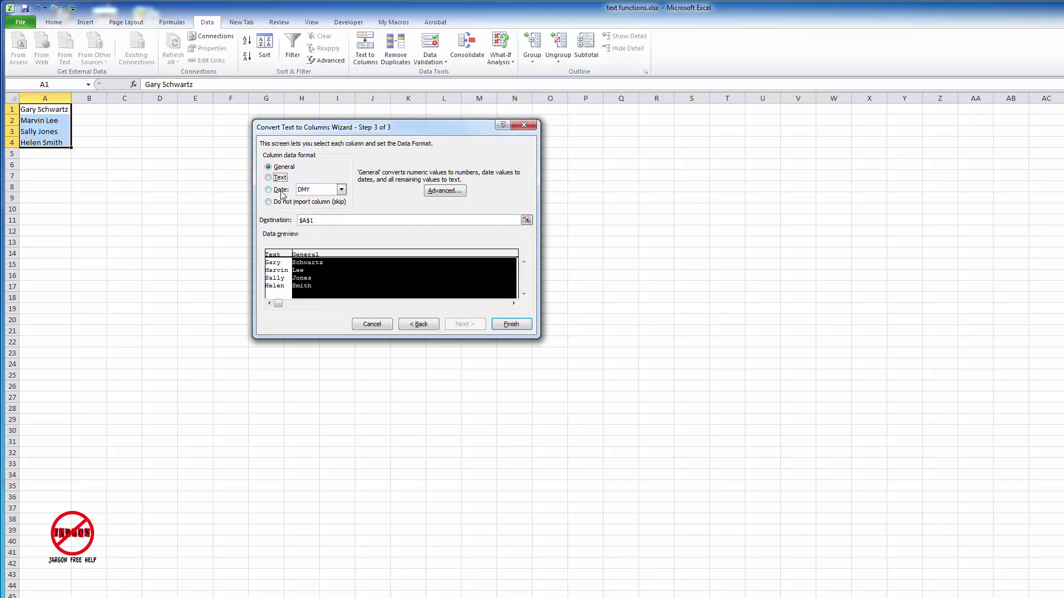
pyautogui.click(341, 190)
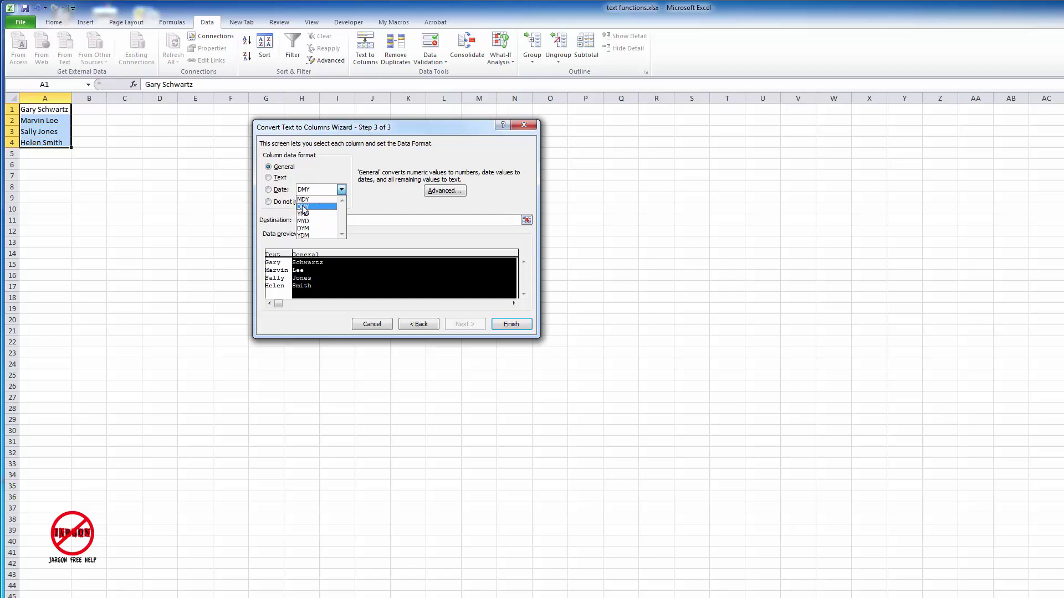
pyautogui.click(340, 190)
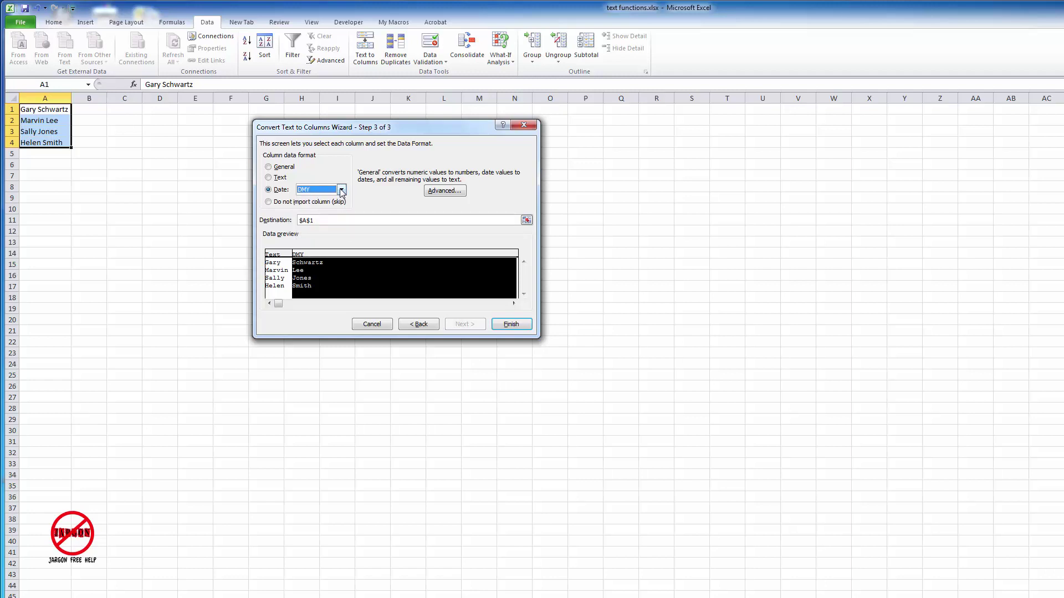
pyautogui.click(270, 169)
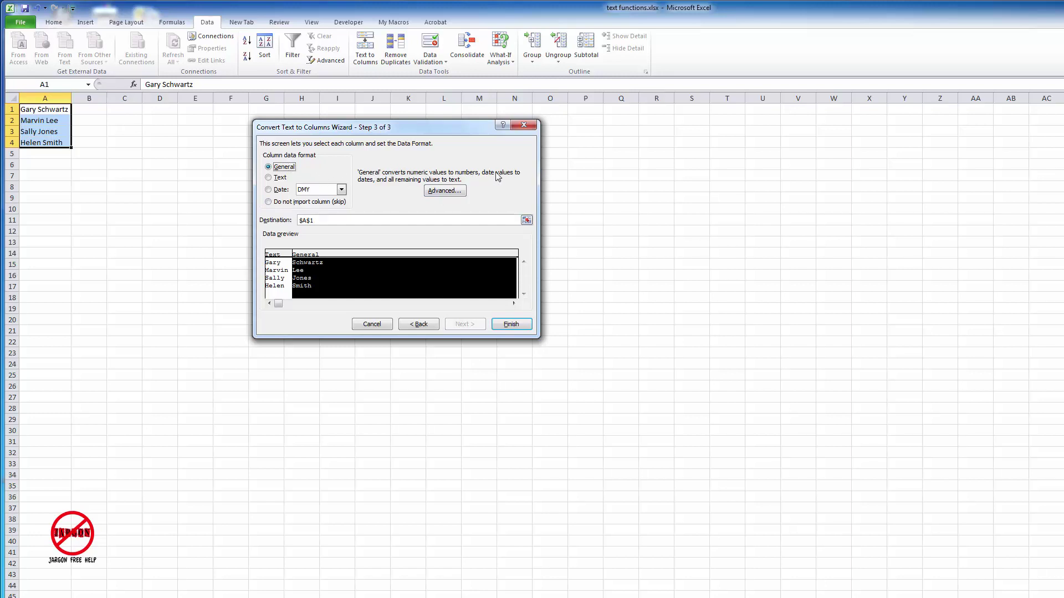
pyautogui.click(456, 190)
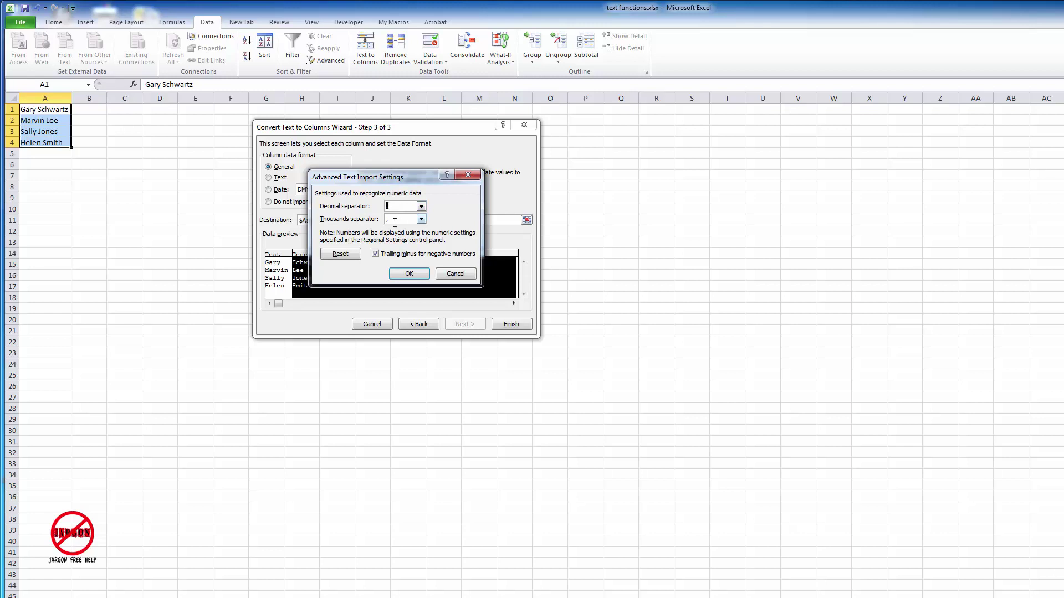
pyautogui.click(421, 274)
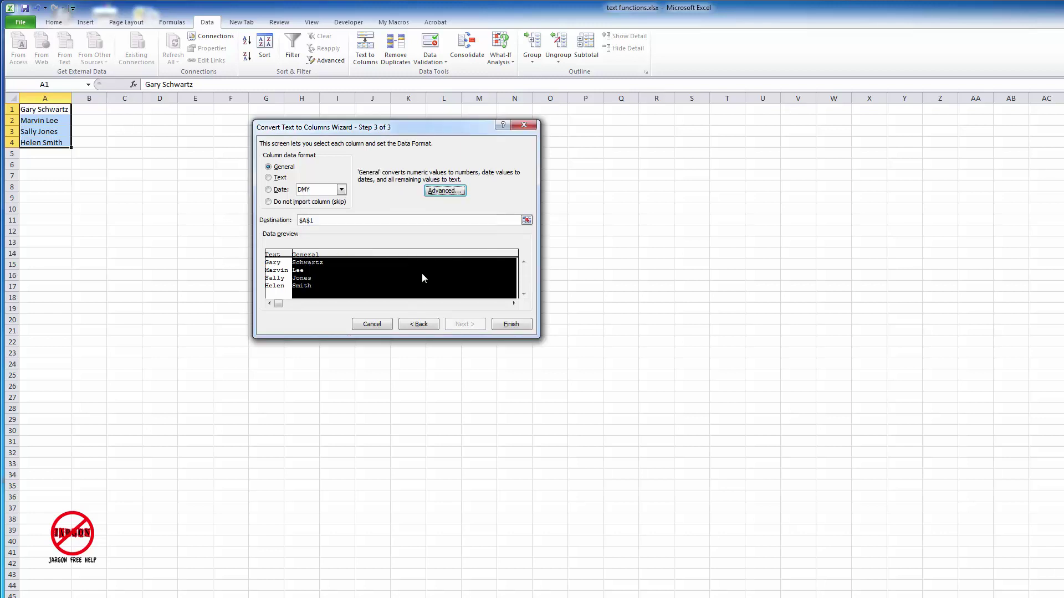
# Finish the split and check the surnames in B1:B4 and first names in A1:A4.
pyautogui.click(517, 325)
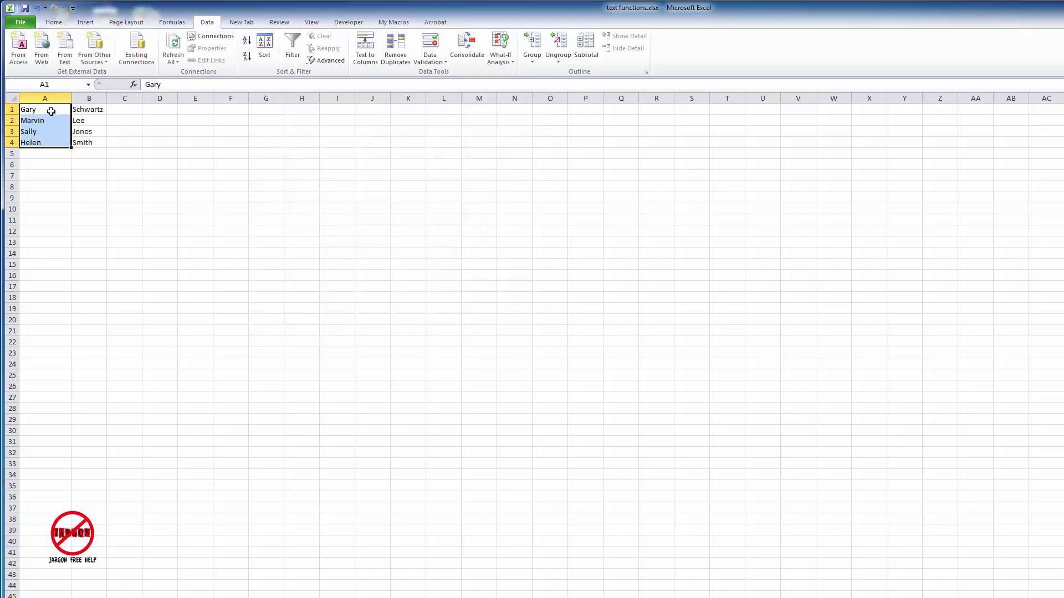
pyautogui.click(89, 109)
pyautogui.click(84, 120)
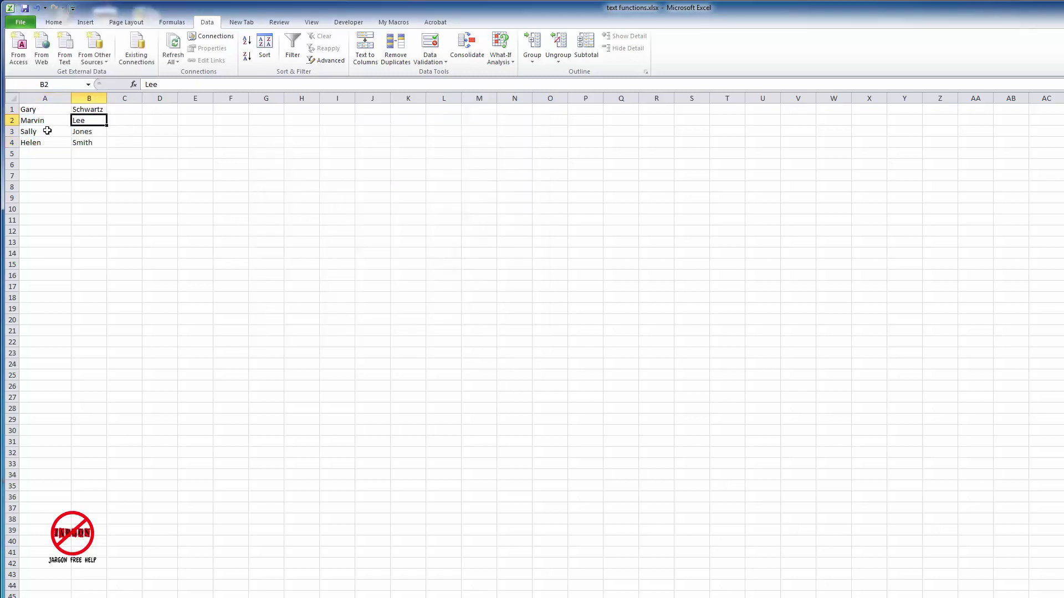
pyautogui.click(80, 132)
pyautogui.click(83, 139)
pyautogui.click(81, 132)
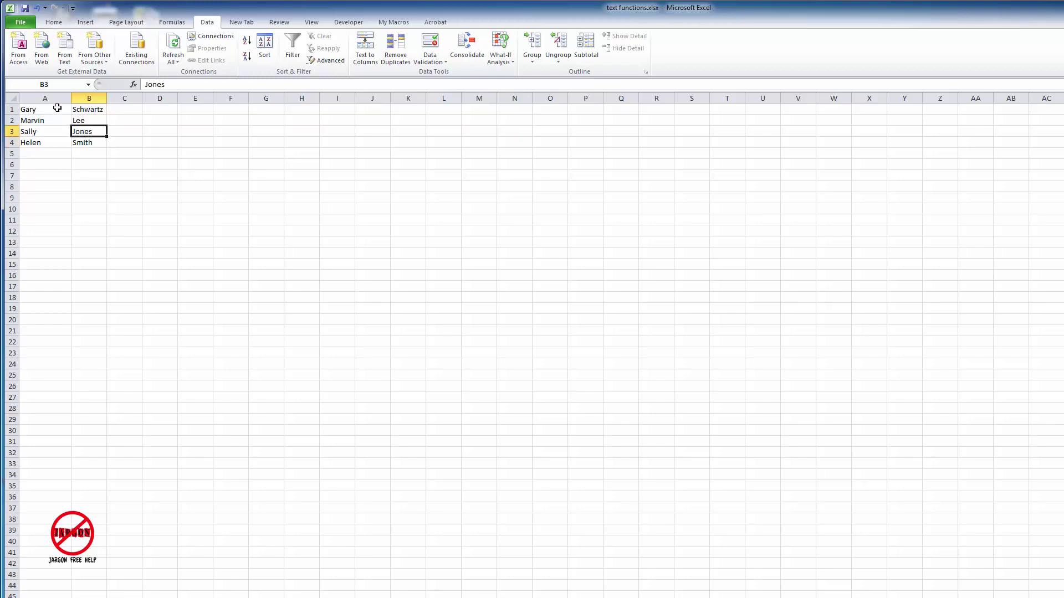
pyautogui.moveTo(54, 107); pyautogui.dragTo(55, 139)
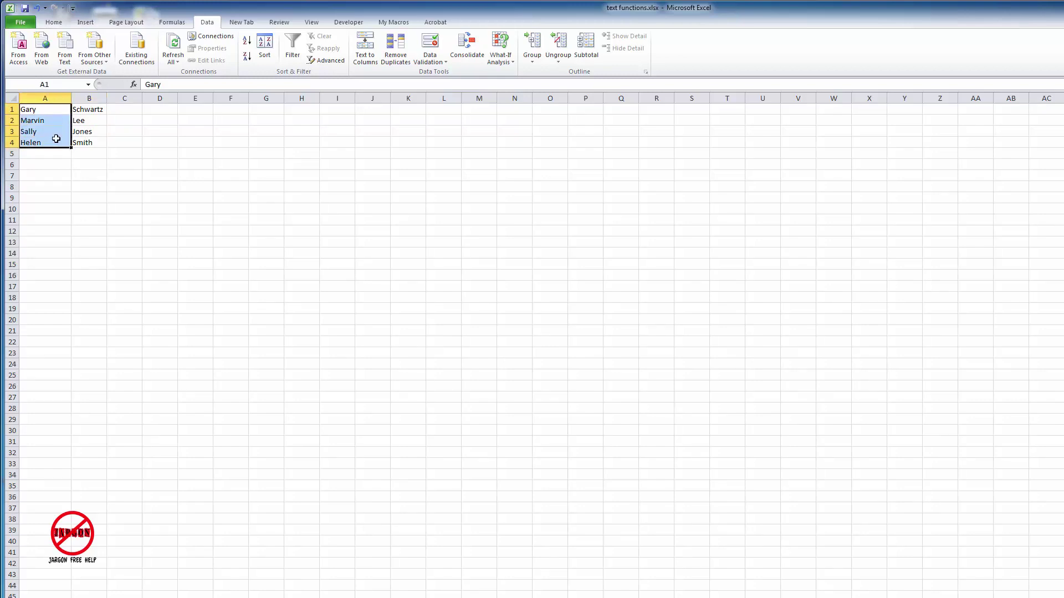